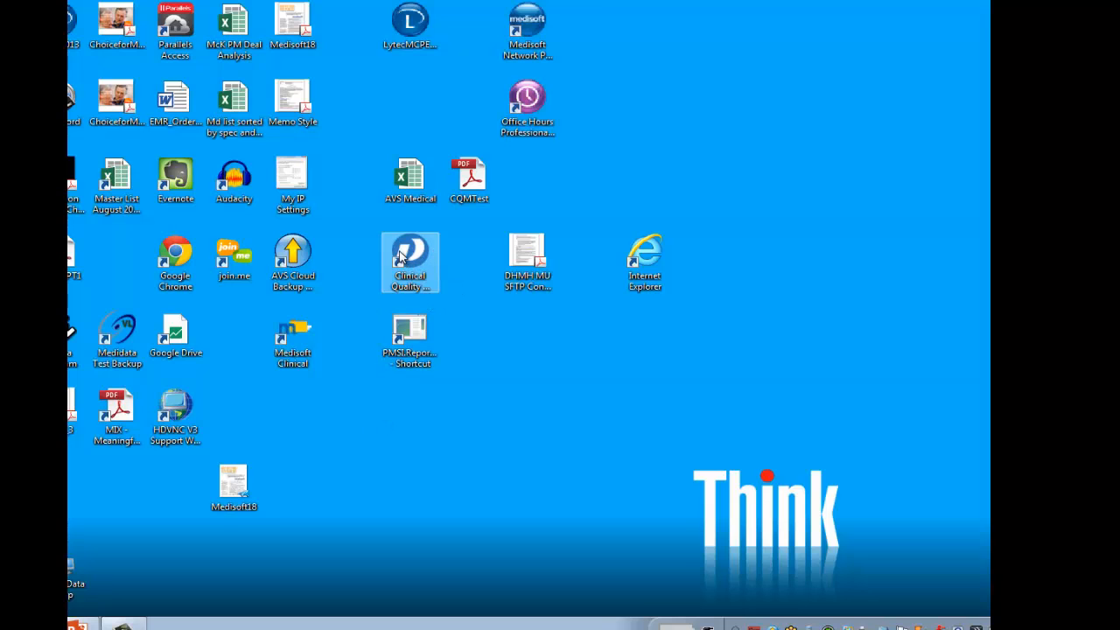
- Open the Clinical Quality reporting tool, log in with the user ID and password, and extract the providers and provider groups
right_click(400, 254)
click(433, 261)
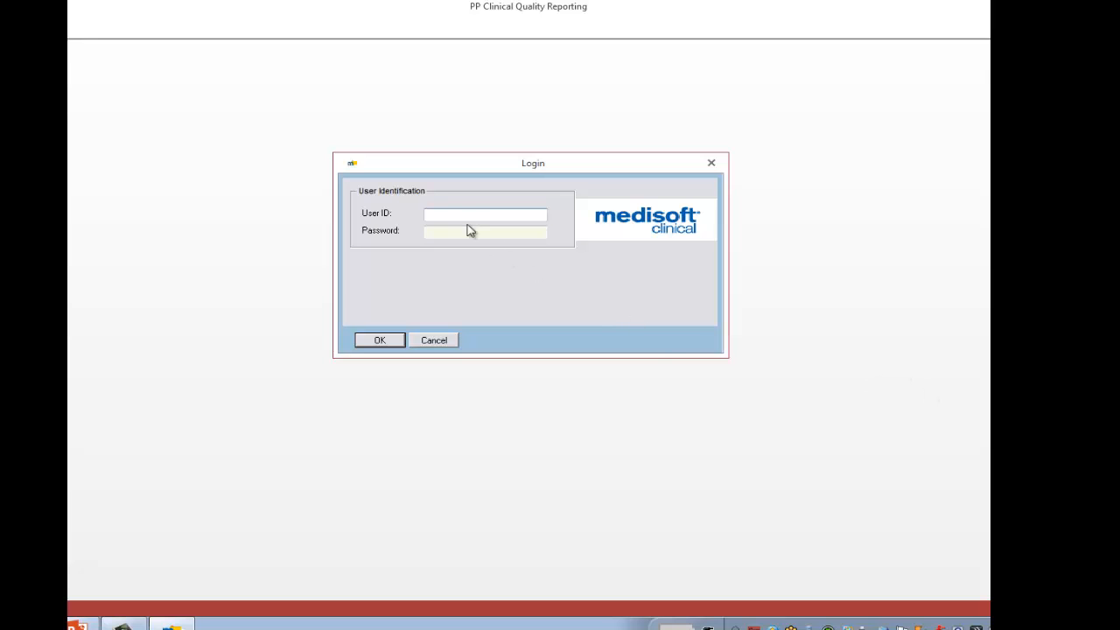
text(pmsi)
key(Tab)
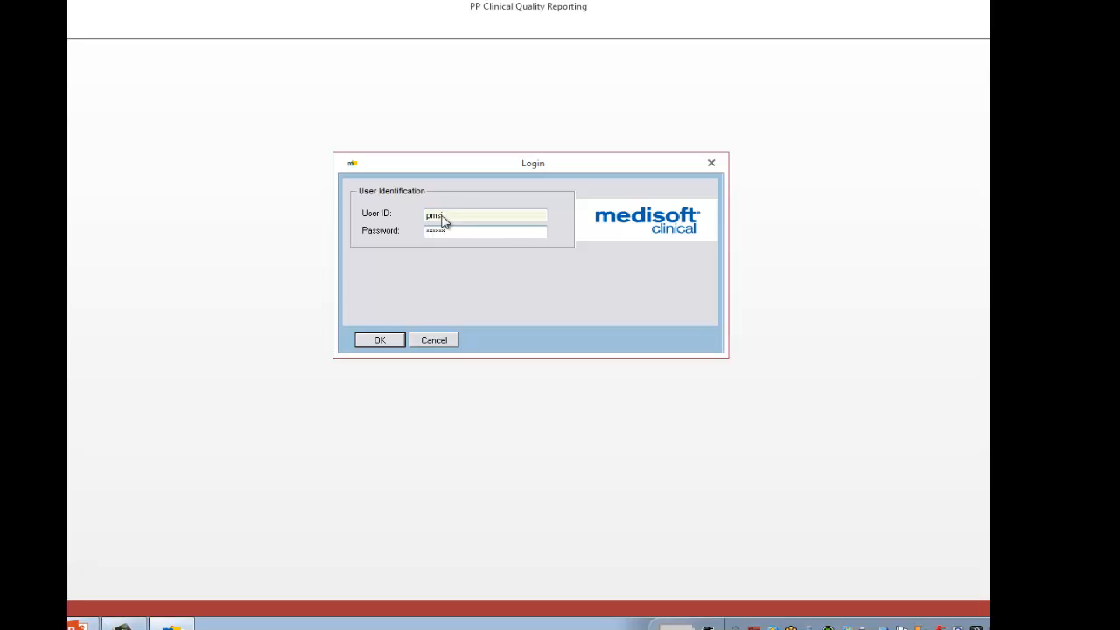
click(390, 341)
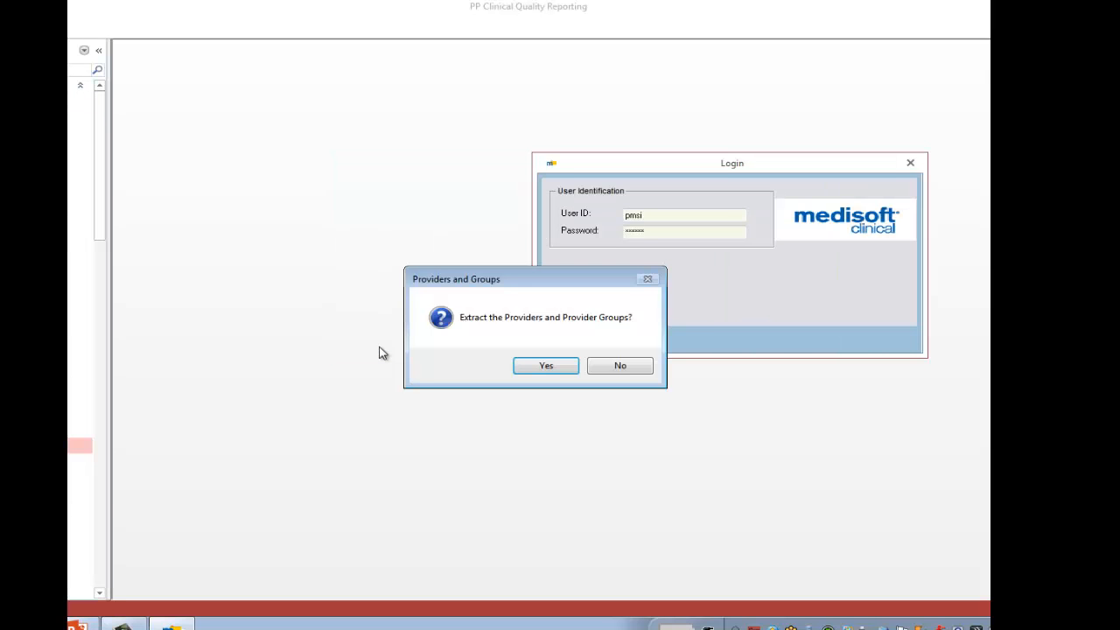
click(543, 366)
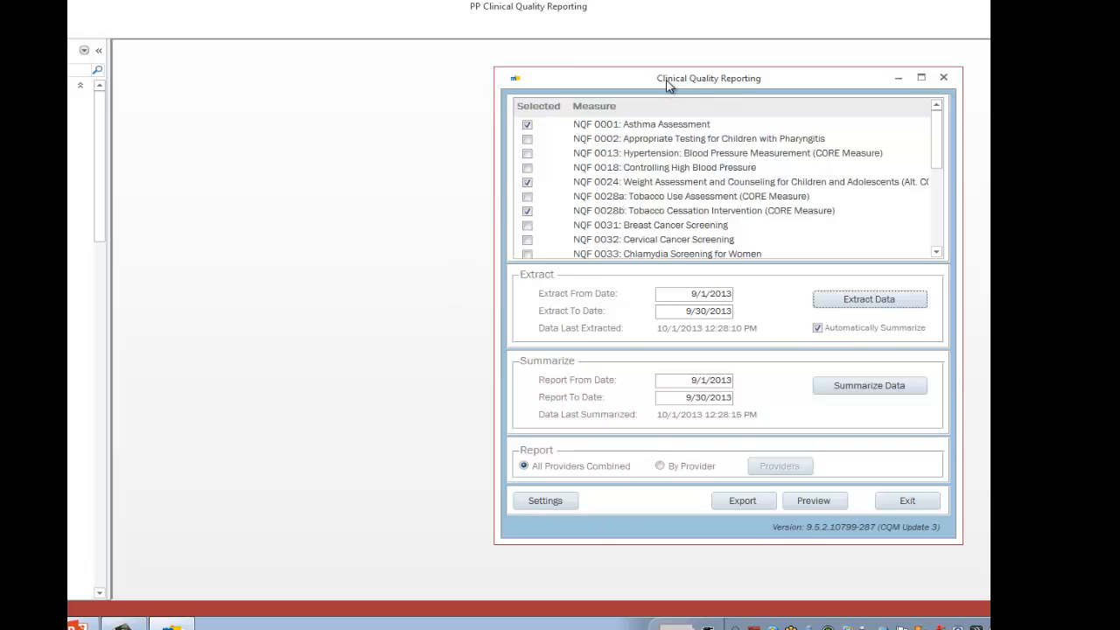
- Reposition and enlarge the Clinical Quality Reporting window to examine which measures are selected throughout the list
drag(668, 84, 529, 76)
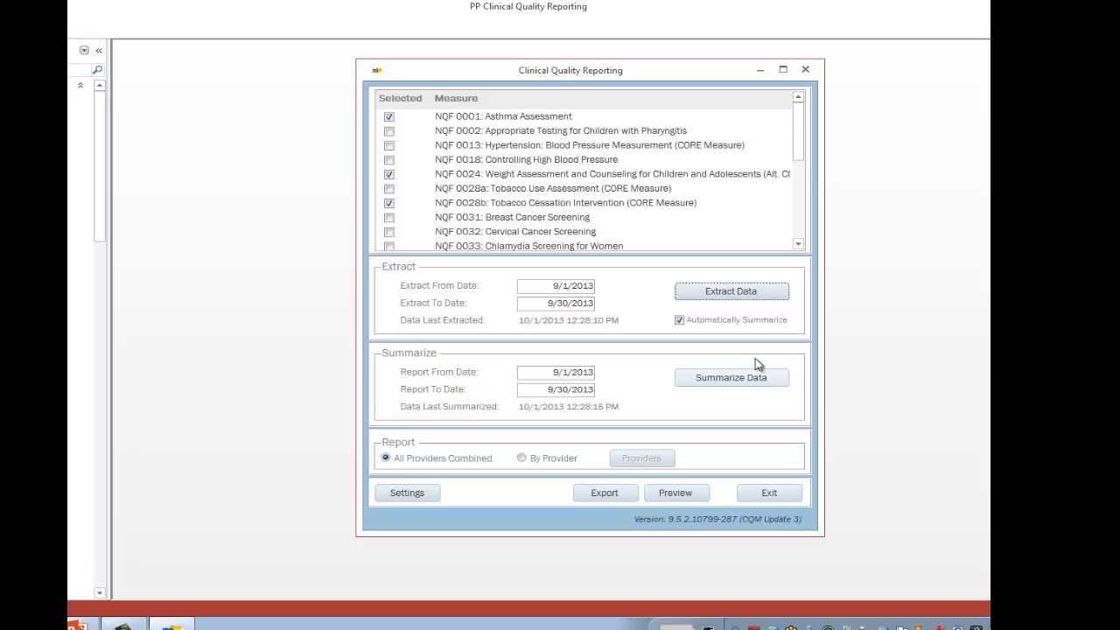
drag(511, 70, 452, 58)
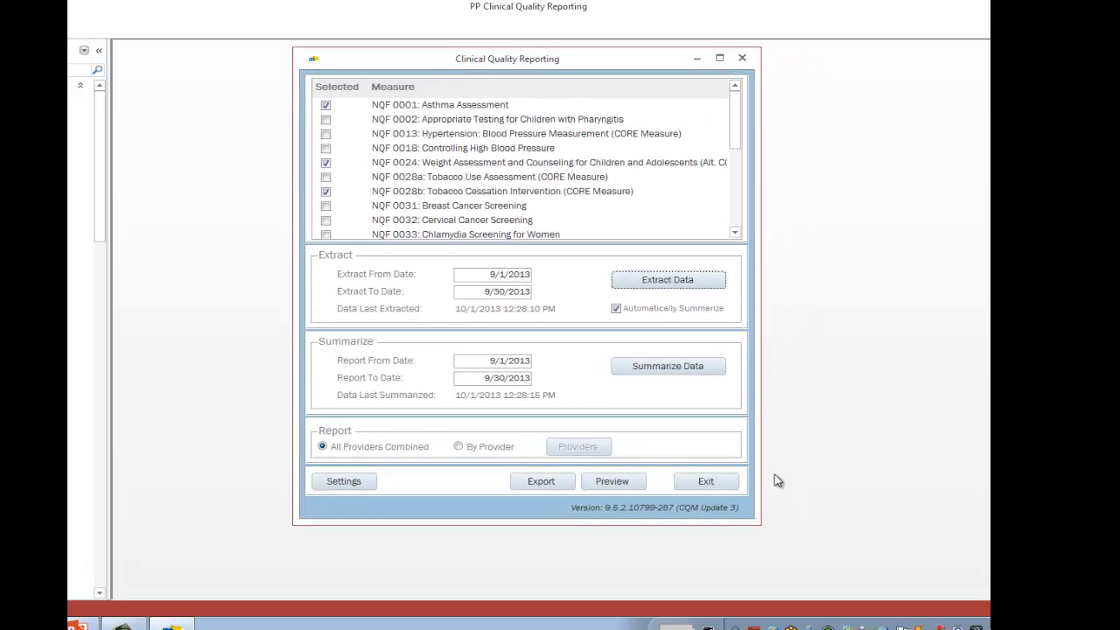
drag(760, 531, 945, 597)
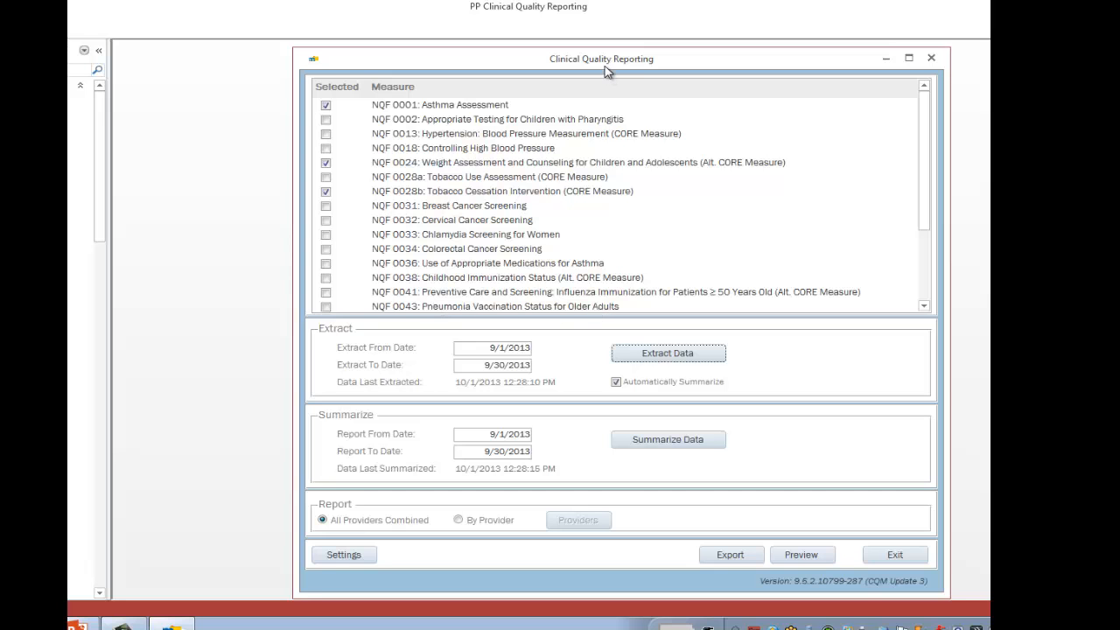
drag(608, 72, 584, 70)
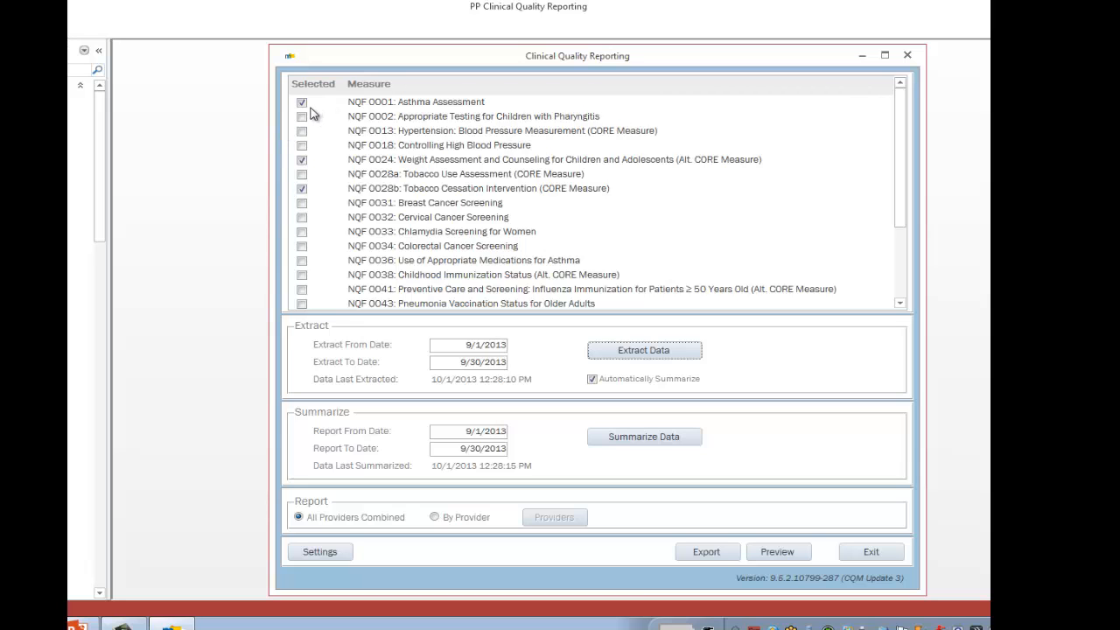
drag(900, 110, 892, 183)
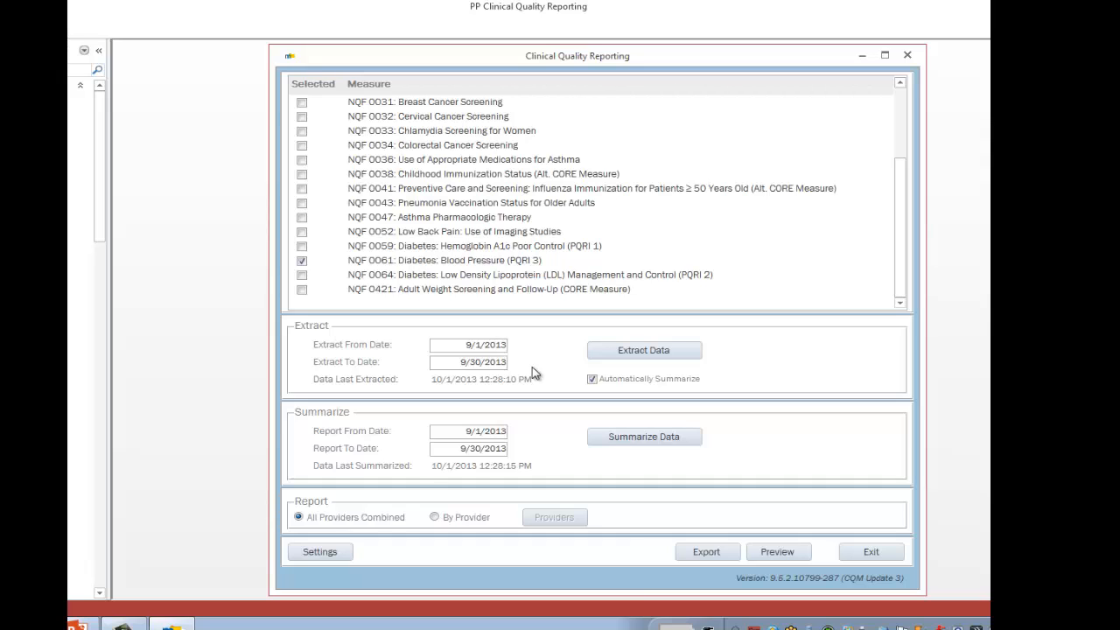
- Set both the Extract From Date and the Report From Date to 9/2/2013
click(468, 342)
text(8)
click(516, 346)
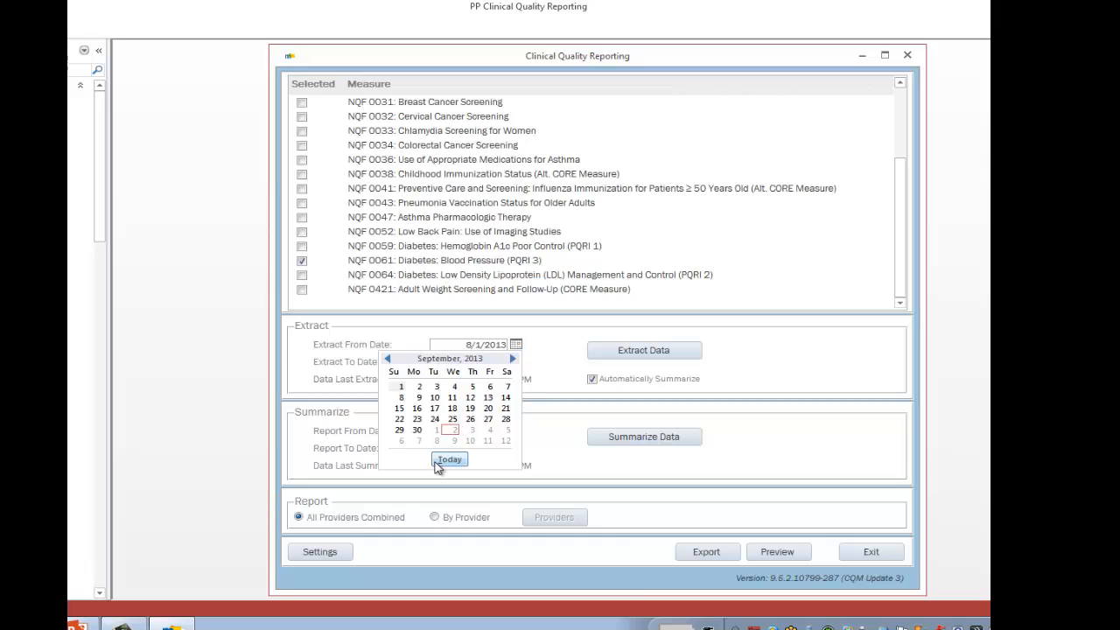
click(421, 386)
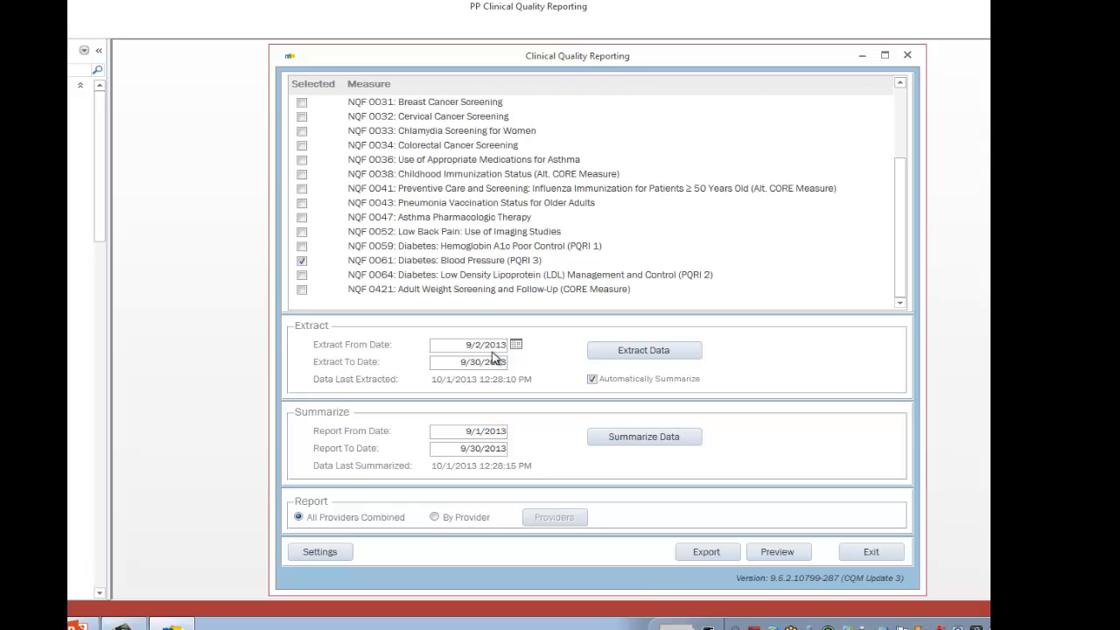
click(478, 432)
key(Delete)
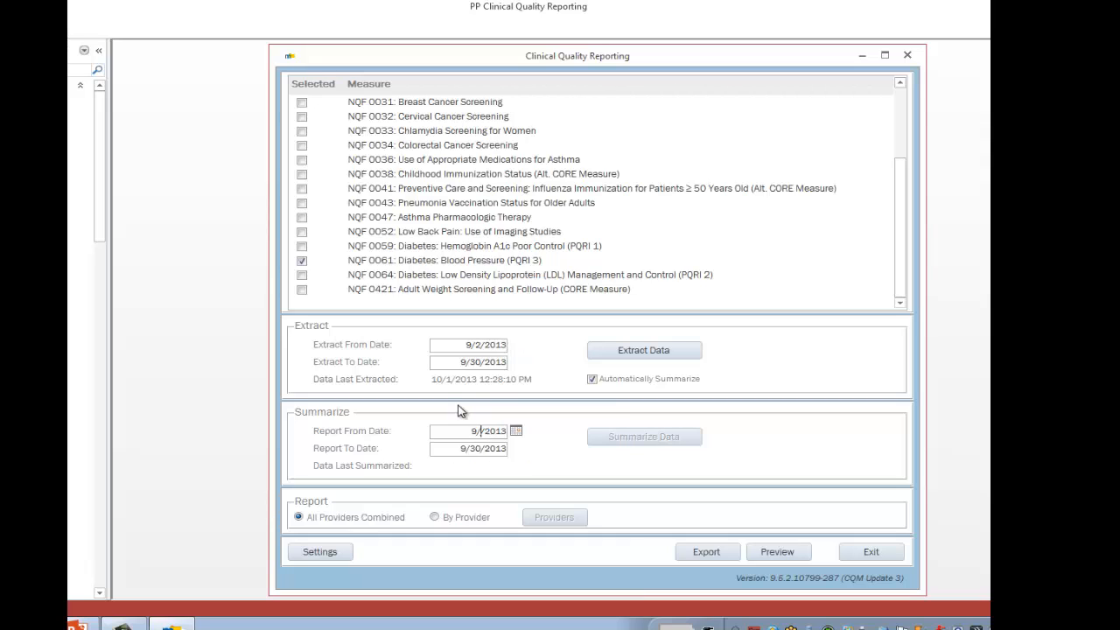
text(2)
- Switch the report to By Provider and check the provider selection, keeping provider ABC selected
click(435, 517)
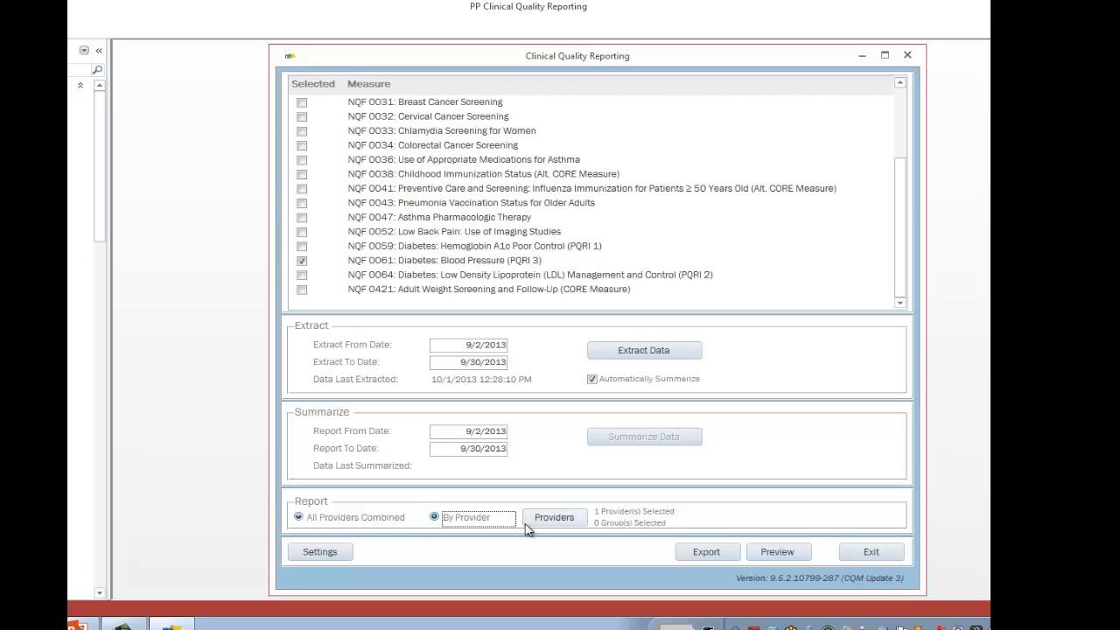
click(561, 523)
click(561, 522)
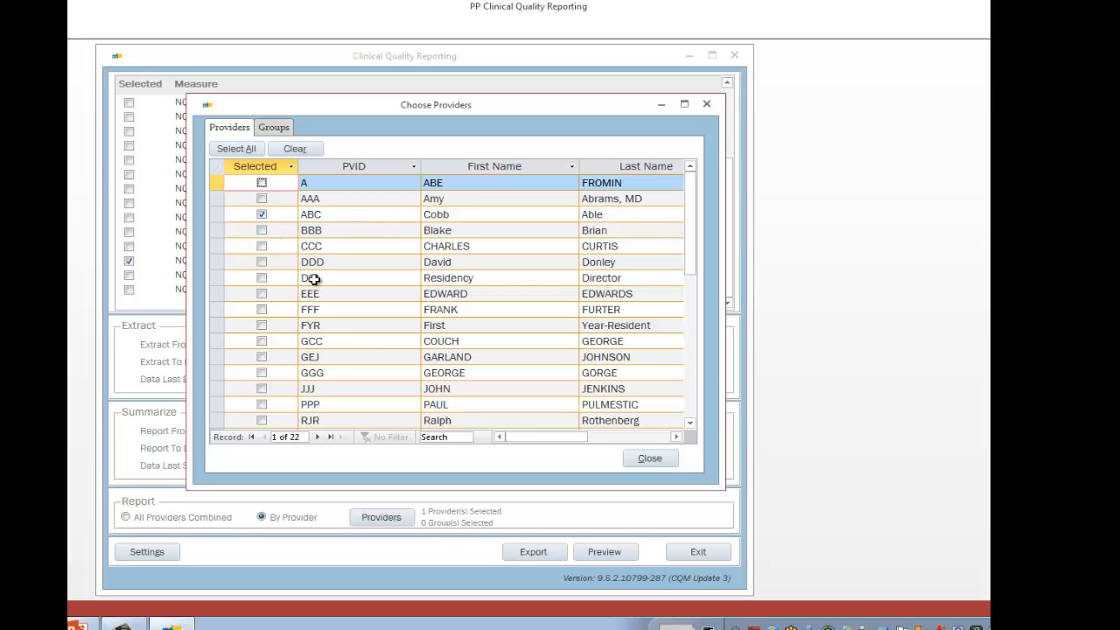
click(646, 459)
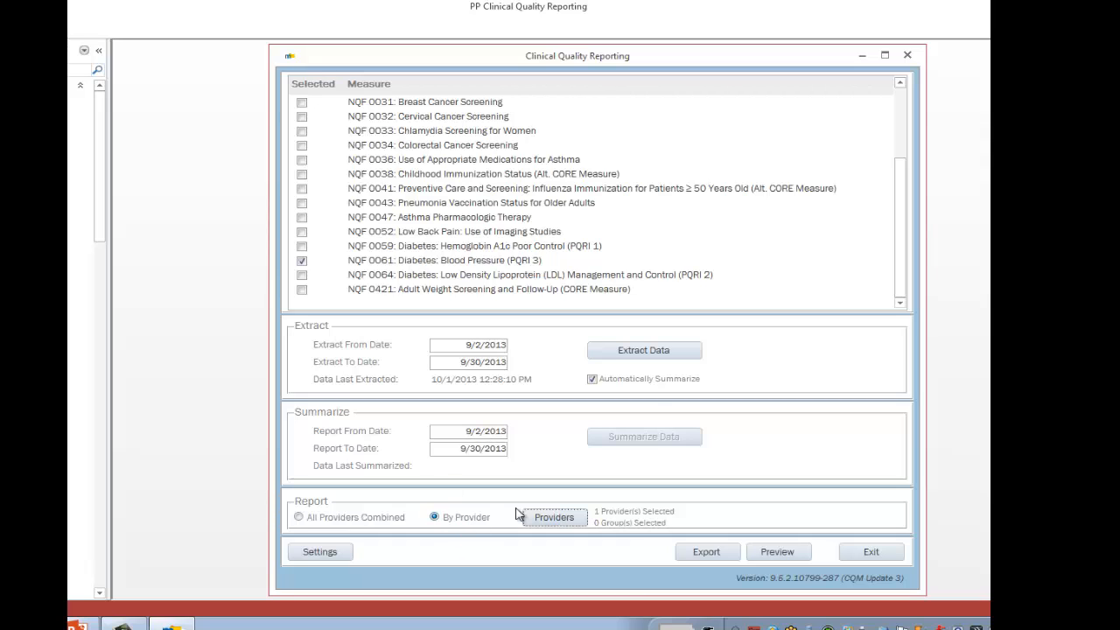
- Extract and summarize the data without reusing the previously extracted tables, and close the log when finished
click(626, 353)
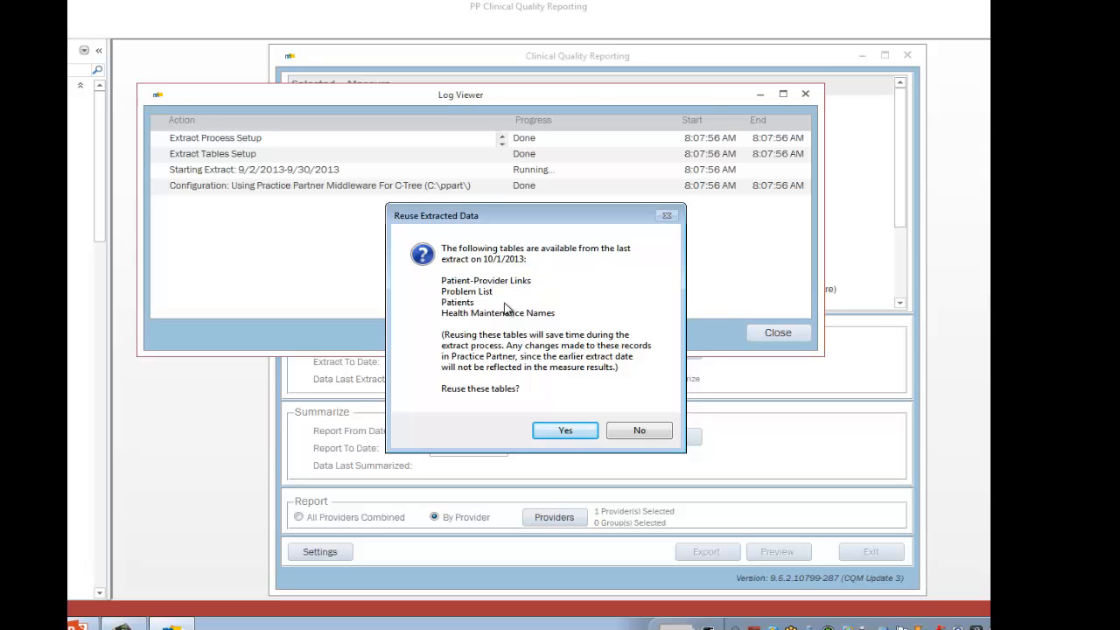
click(649, 434)
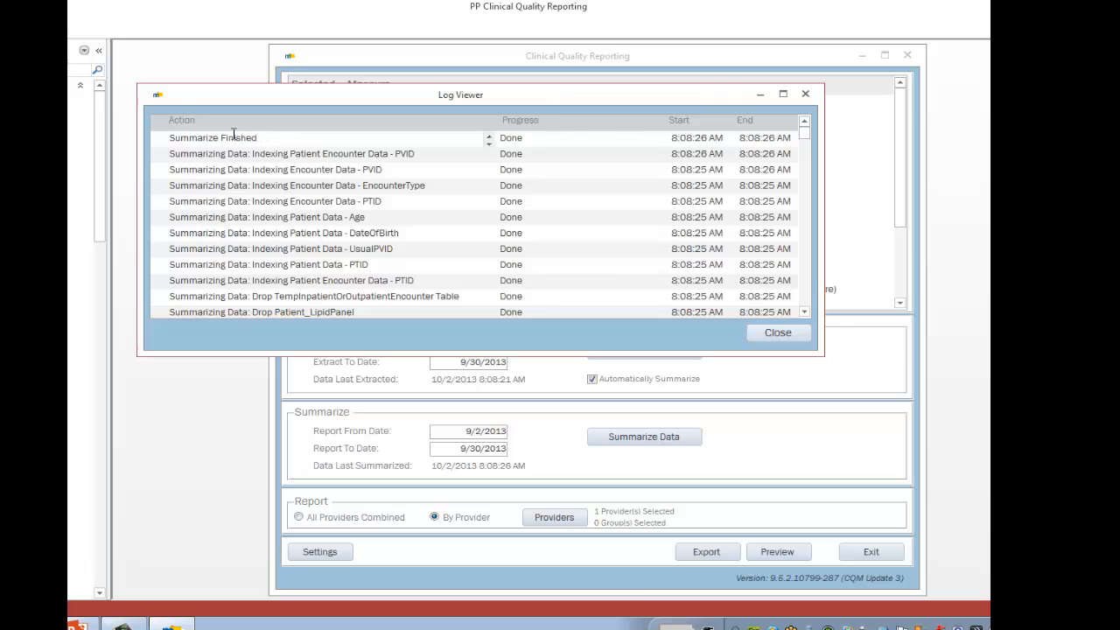
click(785, 337)
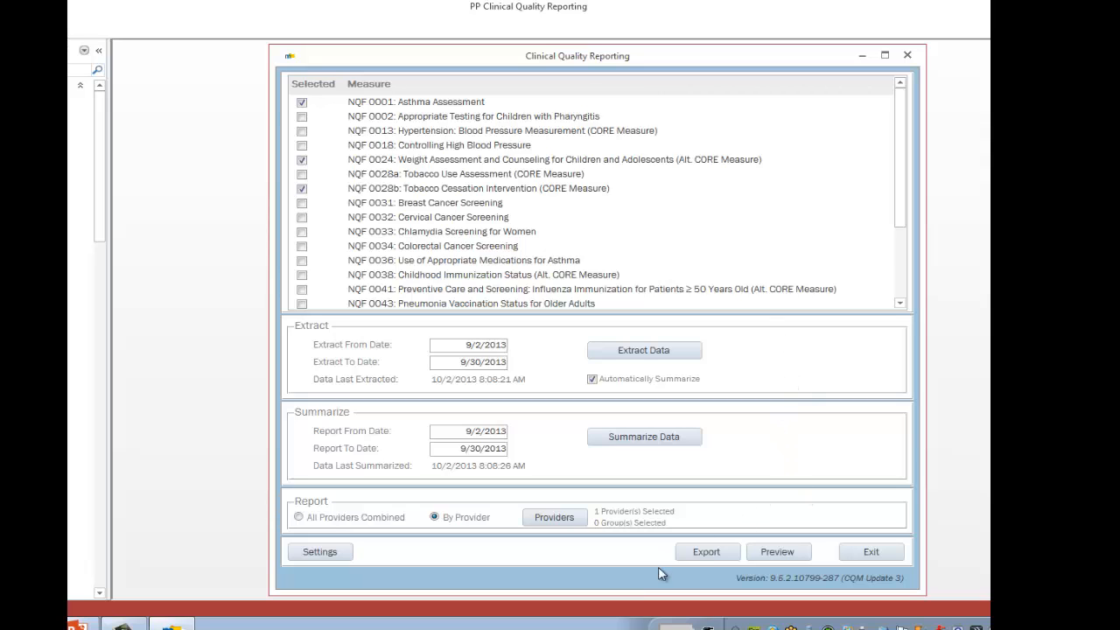
- Preview the Clinical Quality Measures Report, maximize the preview and collapse the navigation pane
click(775, 556)
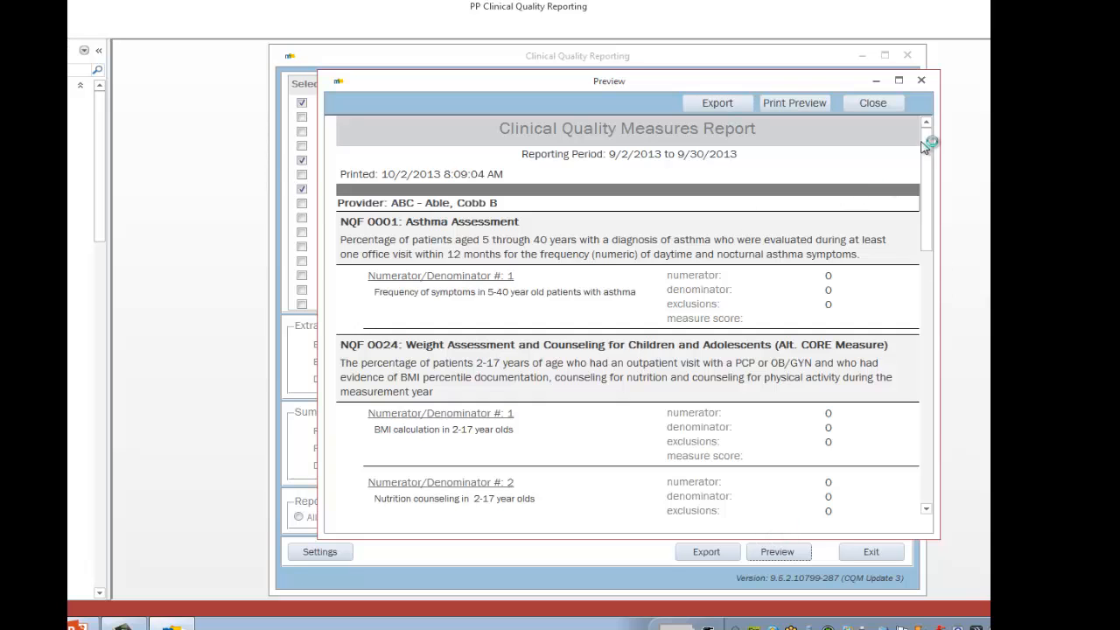
click(901, 80)
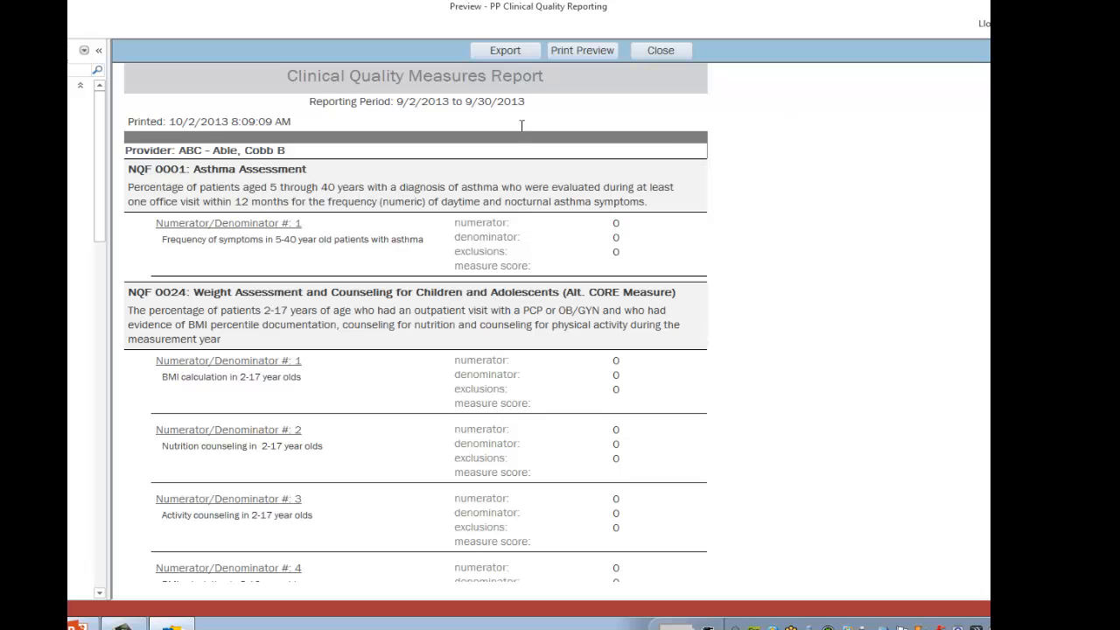
click(98, 52)
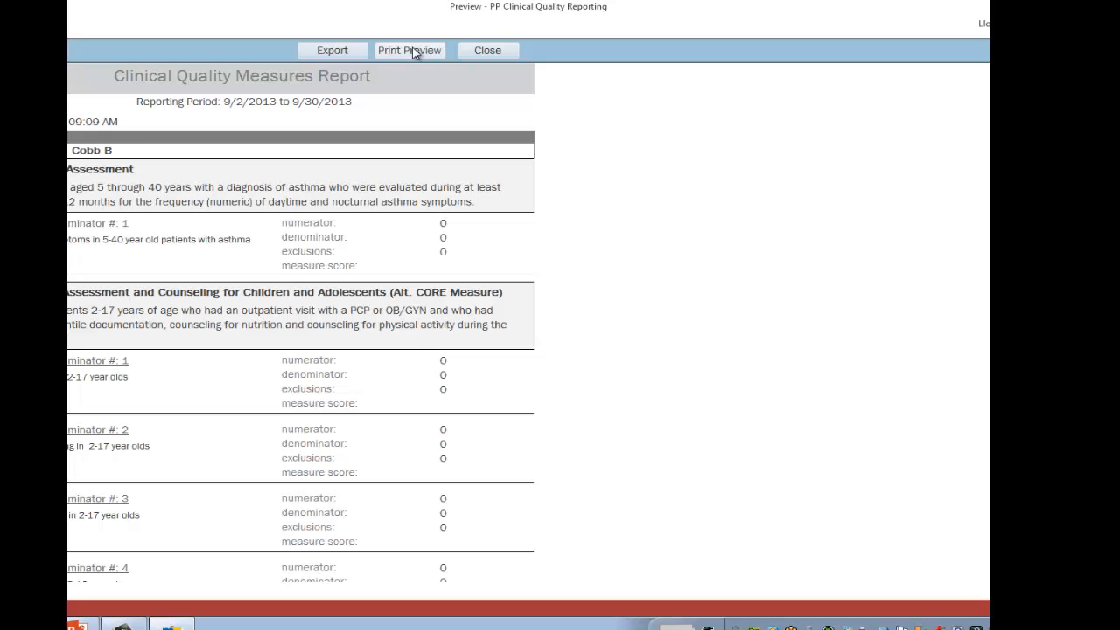
- Try exporting the report as a PDF in the ppart folder, named CQM_ plus the provider's name, and cancel the export
click(333, 52)
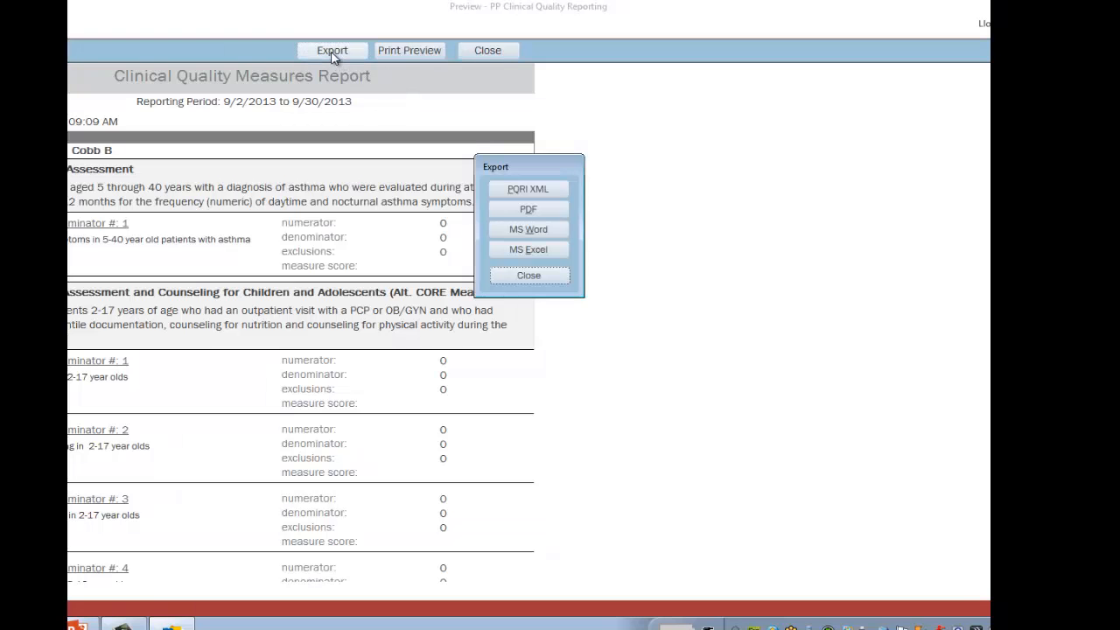
click(525, 214)
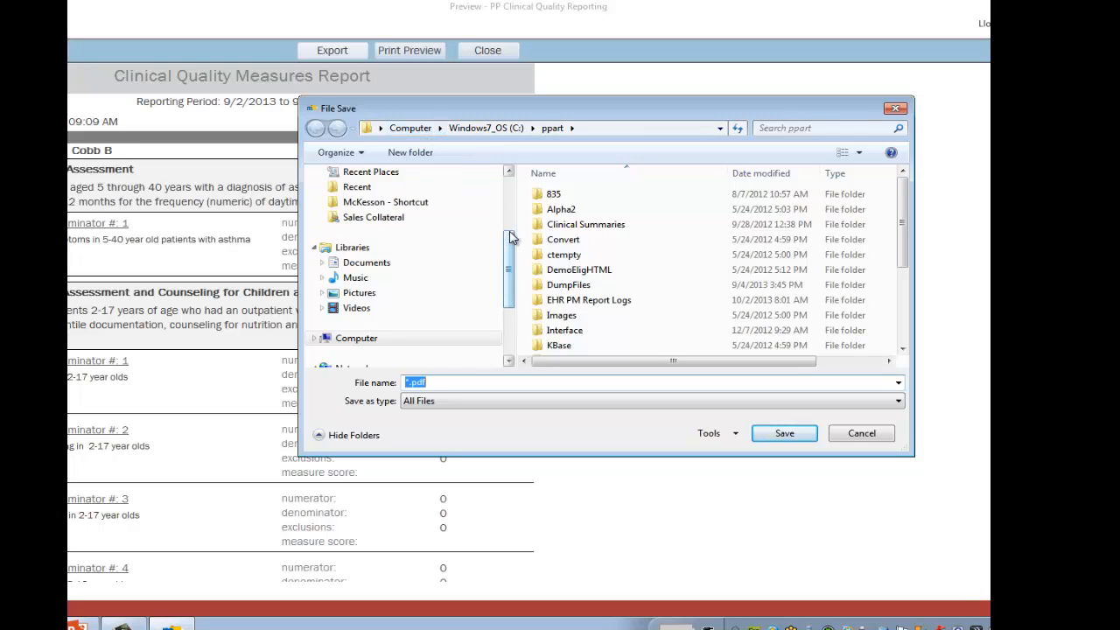
drag(511, 238, 512, 286)
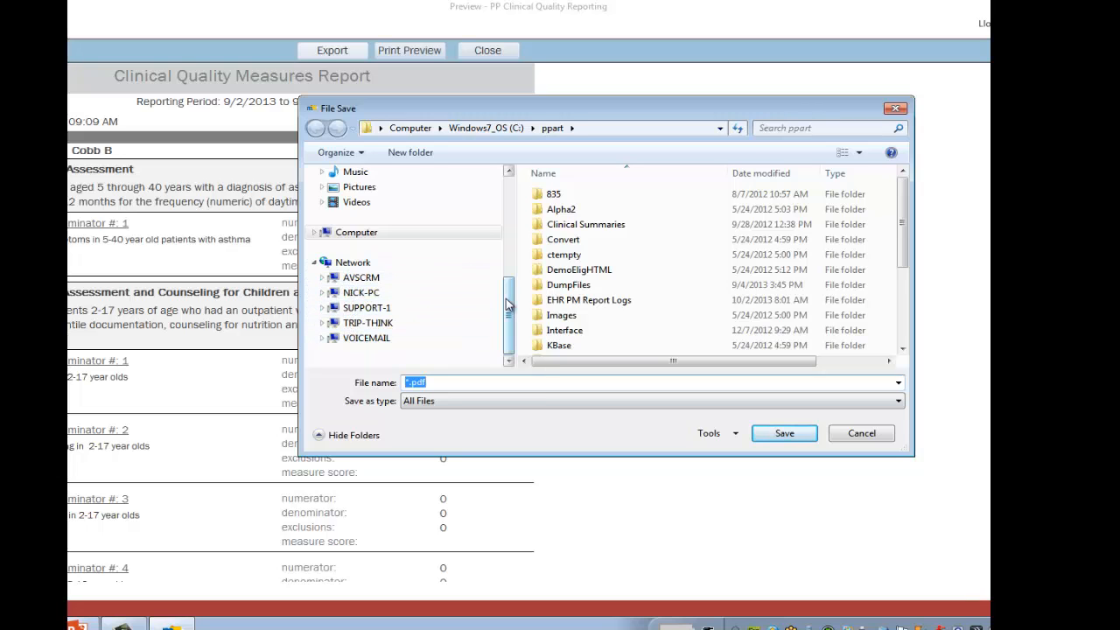
scroll(510, 302, up, 1)
scroll(509, 304, down, 1)
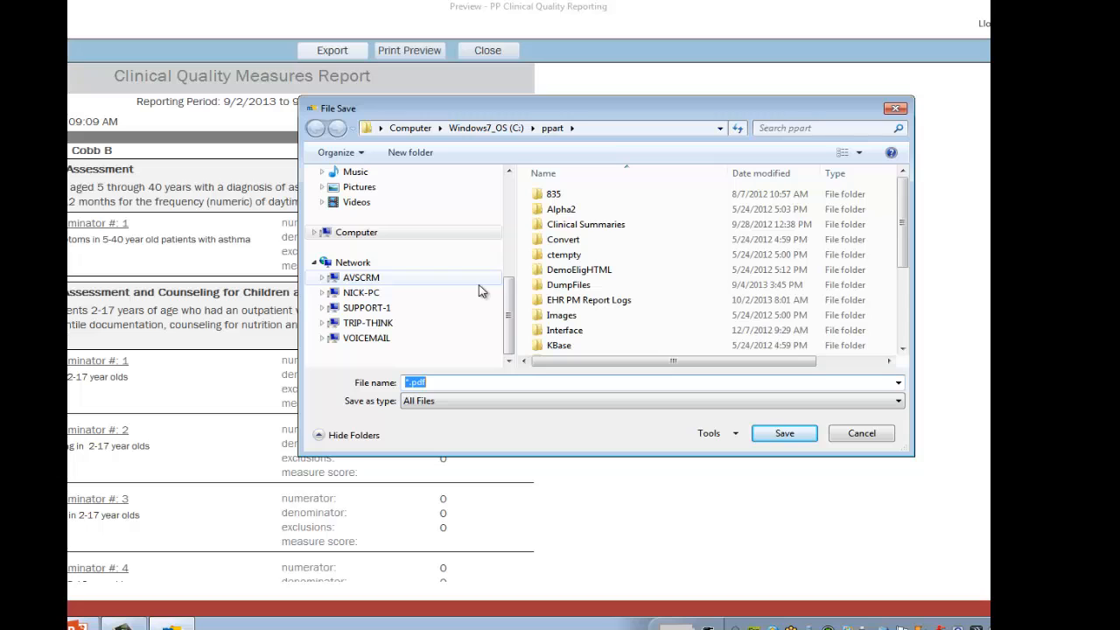
drag(409, 385, 401, 385)
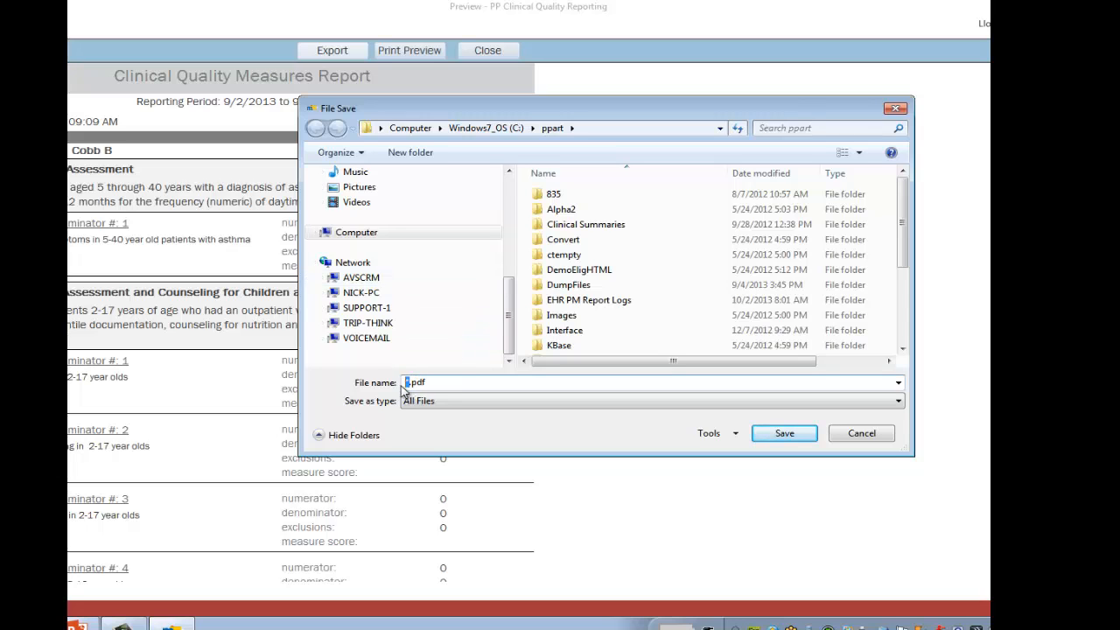
text(CQM_Cobb)
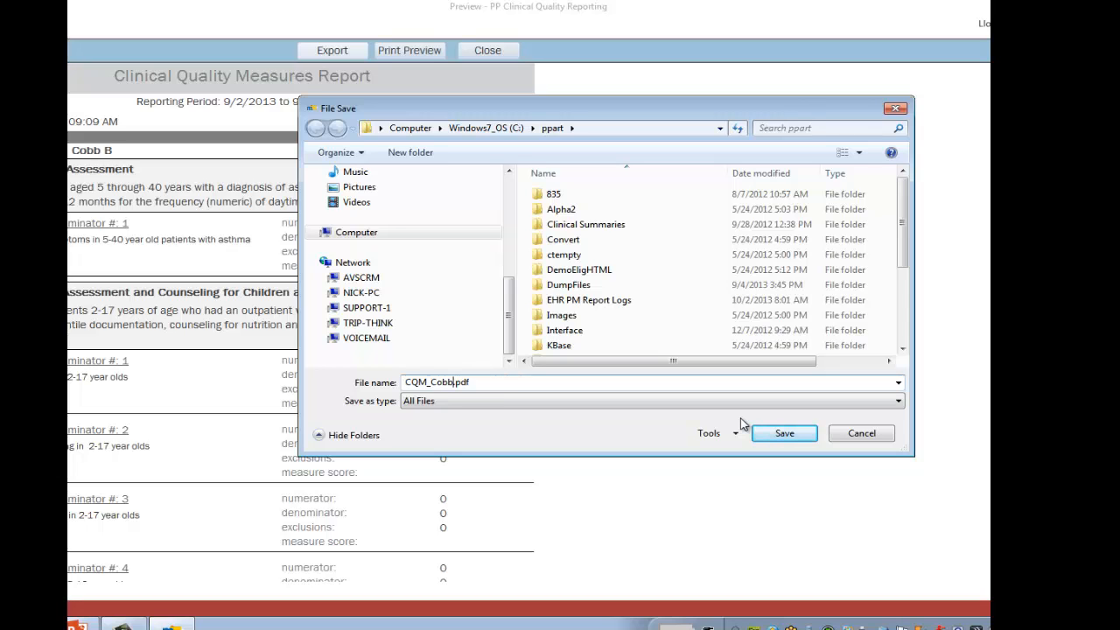
click(860, 436)
click(541, 276)
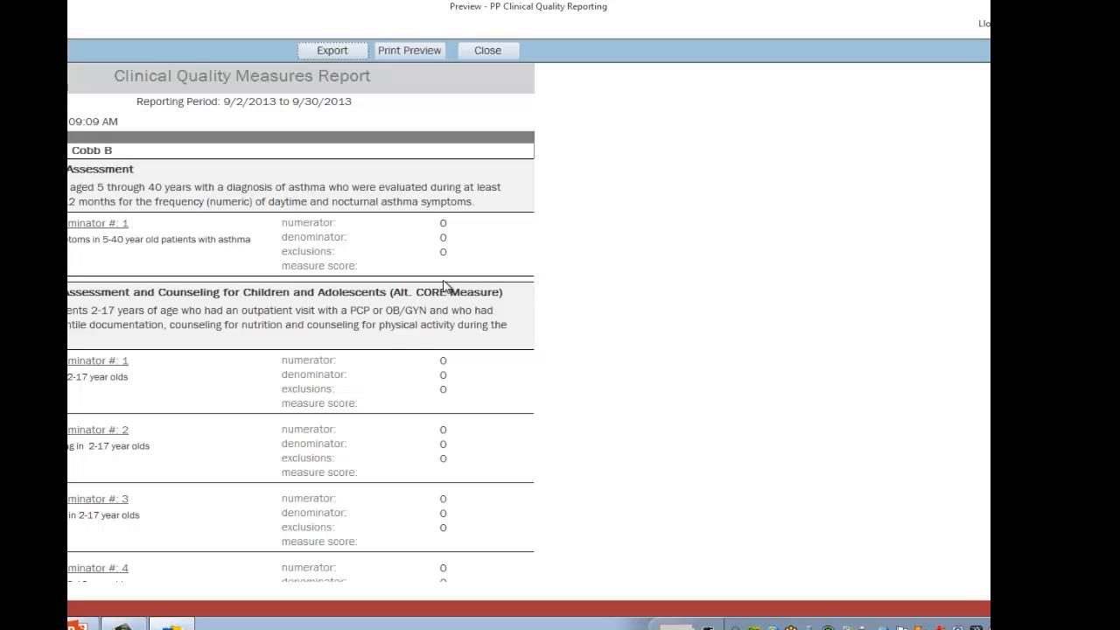
click(124, 625)
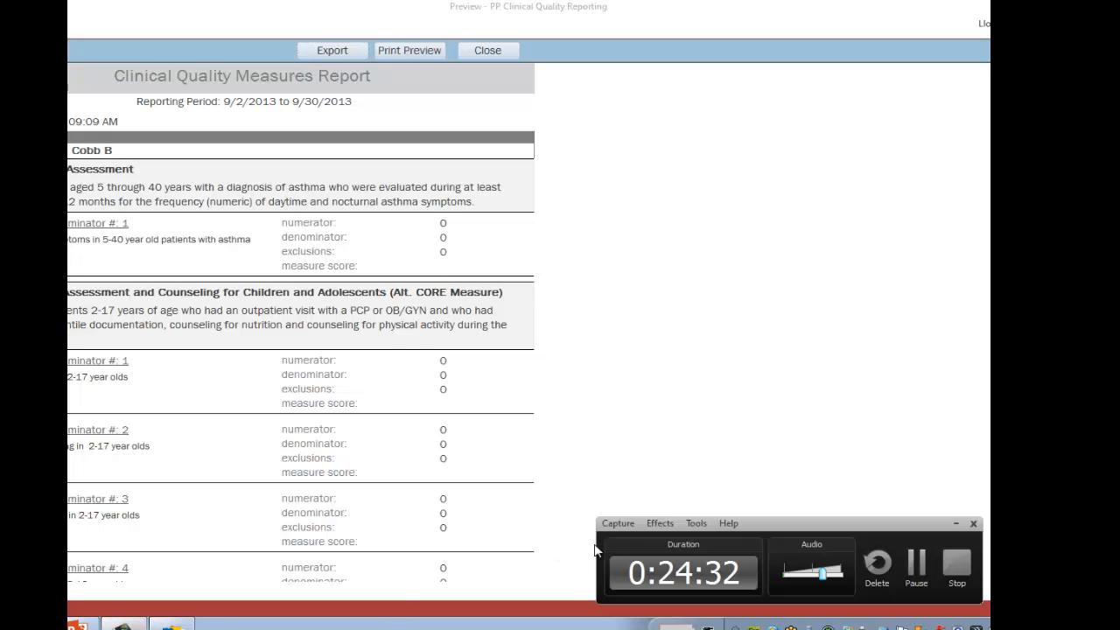